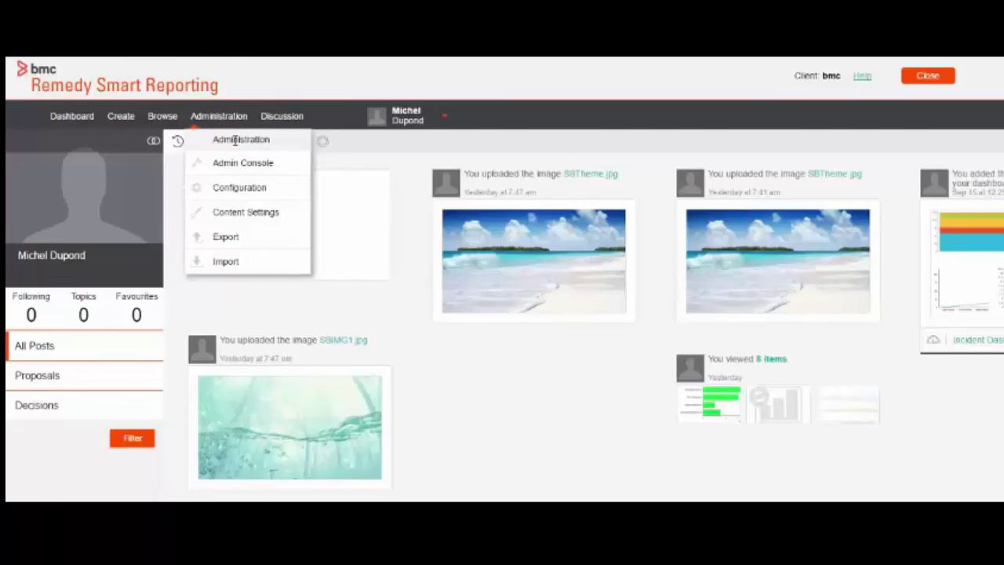
# From the Admin Console, add a new theme under Storyboard Themes
pyautogui.click(240, 165)
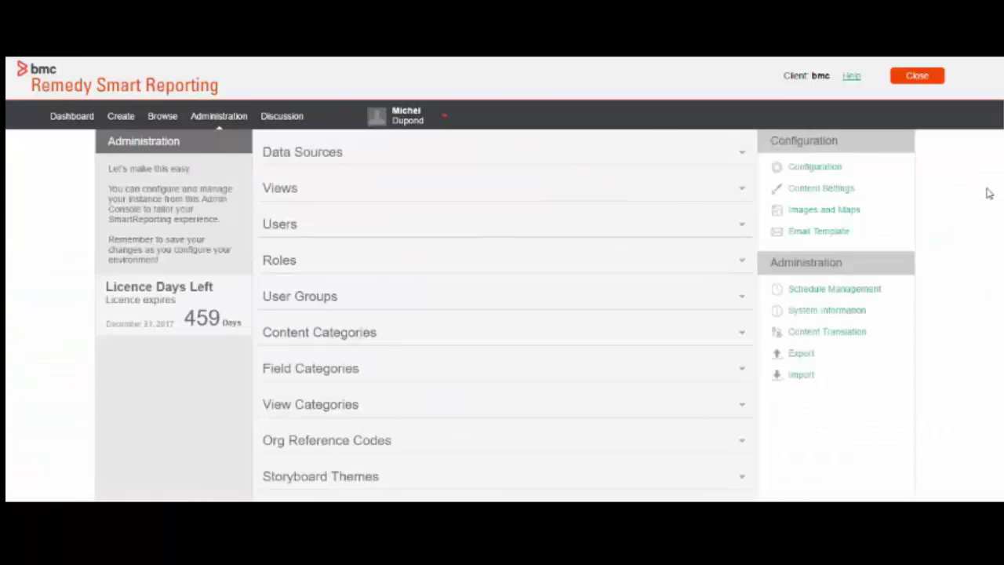
pyautogui.scroll(-2, 549, 403)
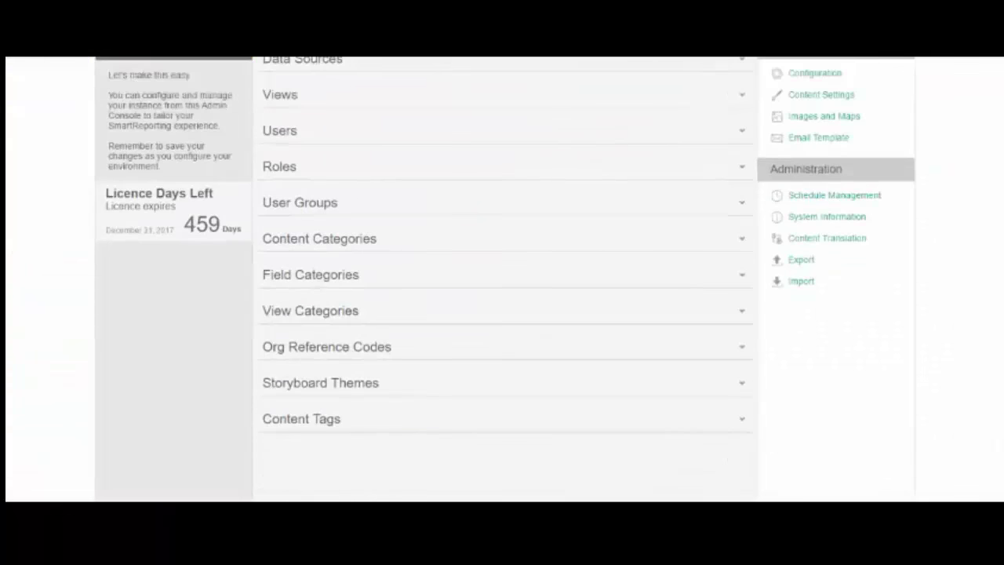
pyautogui.click(416, 388)
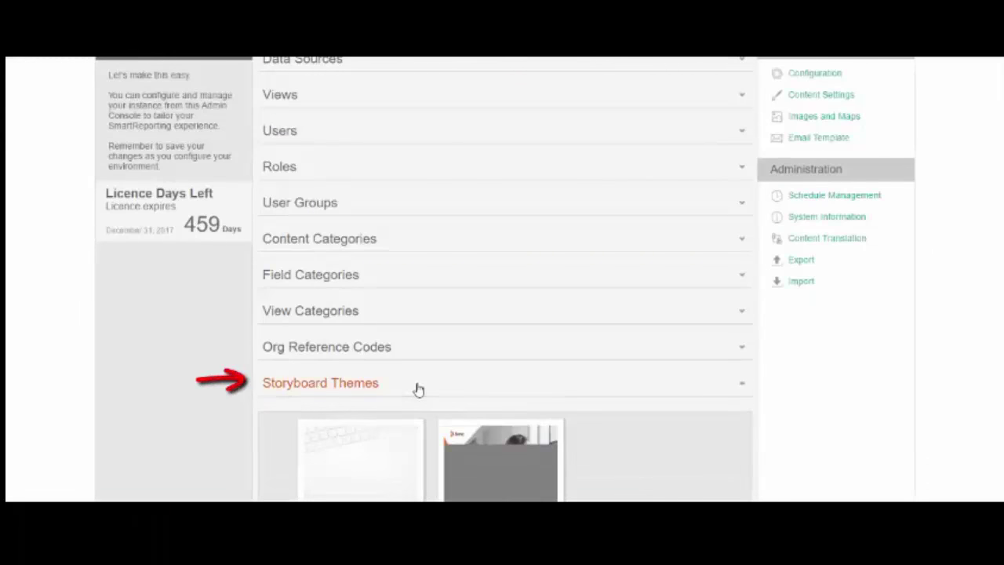
pyautogui.scroll(-2, 887, 370)
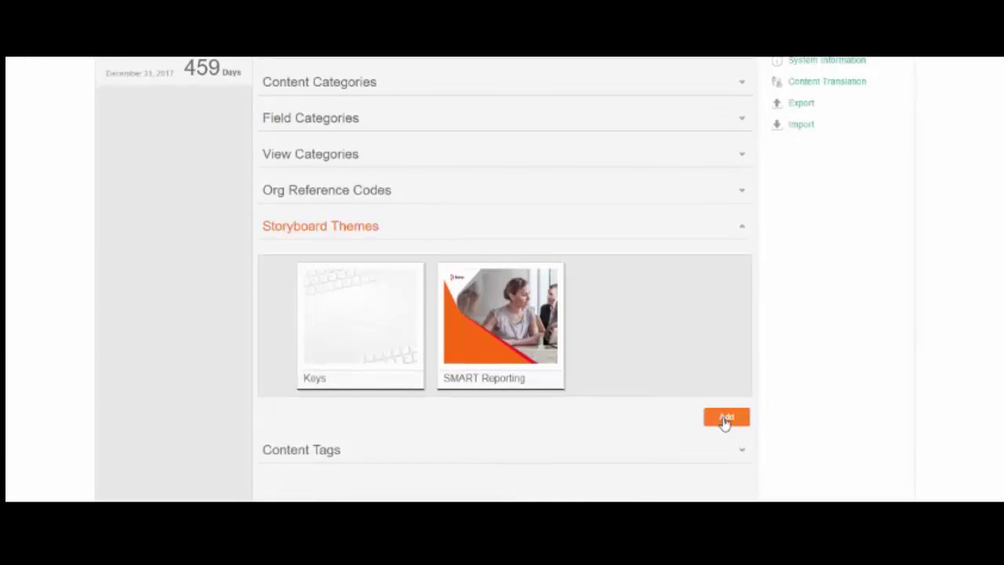
pyautogui.click(724, 419)
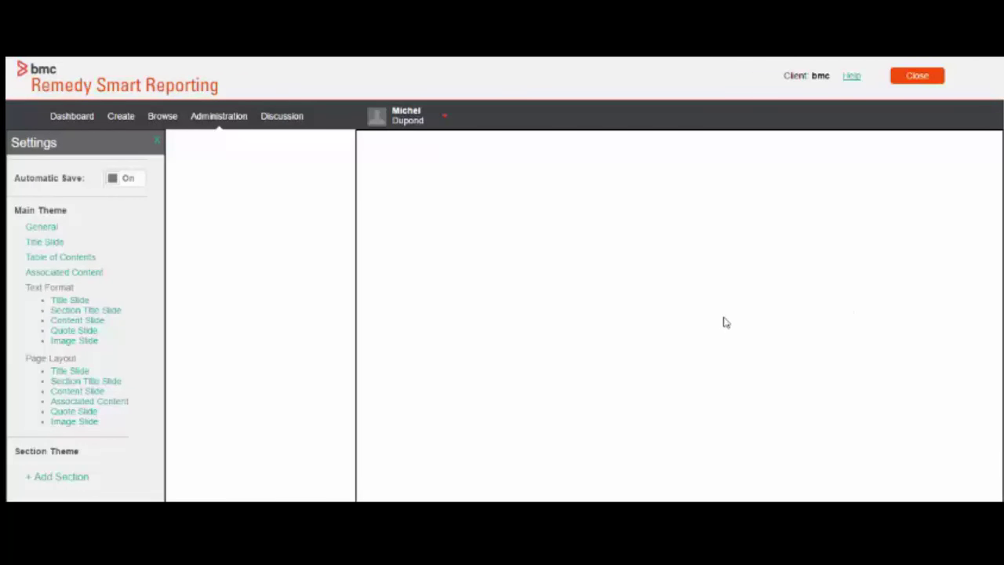
# In General settings, title the theme 'Water Theme' with description 'Sample'
pyautogui.click(43, 227)
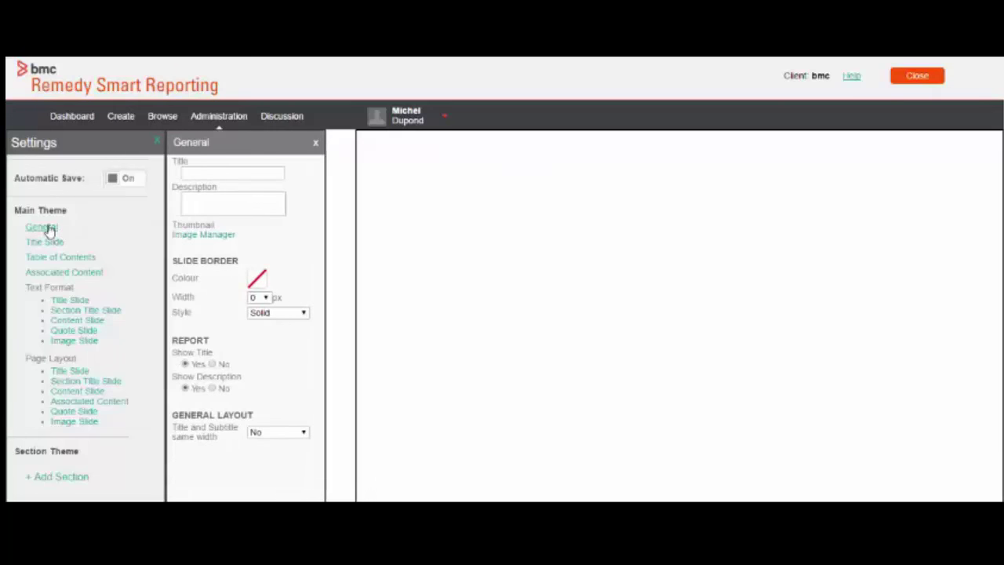
pyautogui.click(211, 174)
pyautogui.write('Water Theme')
pyautogui.click(212, 205)
pyautogui.write('Sample')
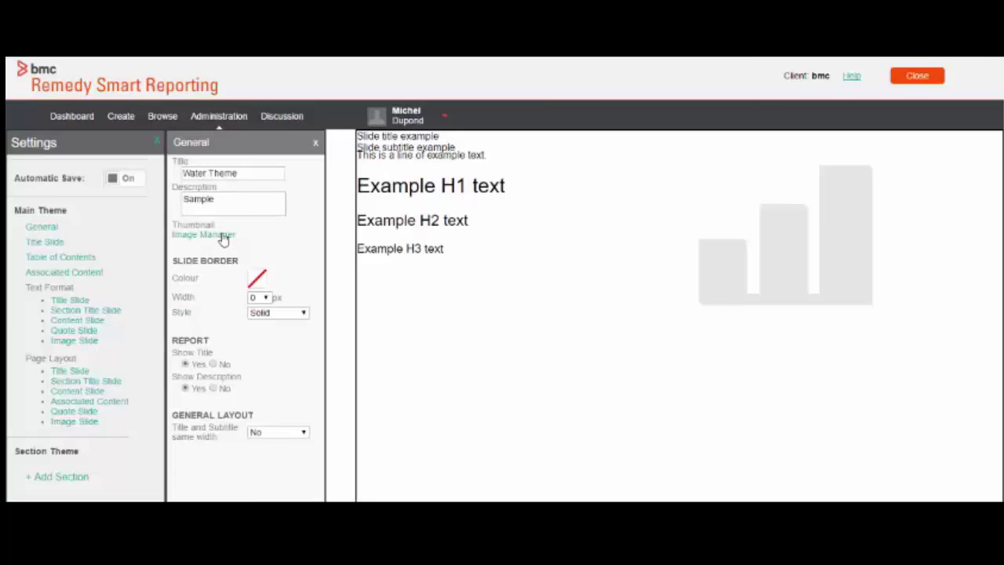
# Use SBTheme.jpg as the thumbnail and hide report titles and descriptions
pyautogui.click(225, 237)
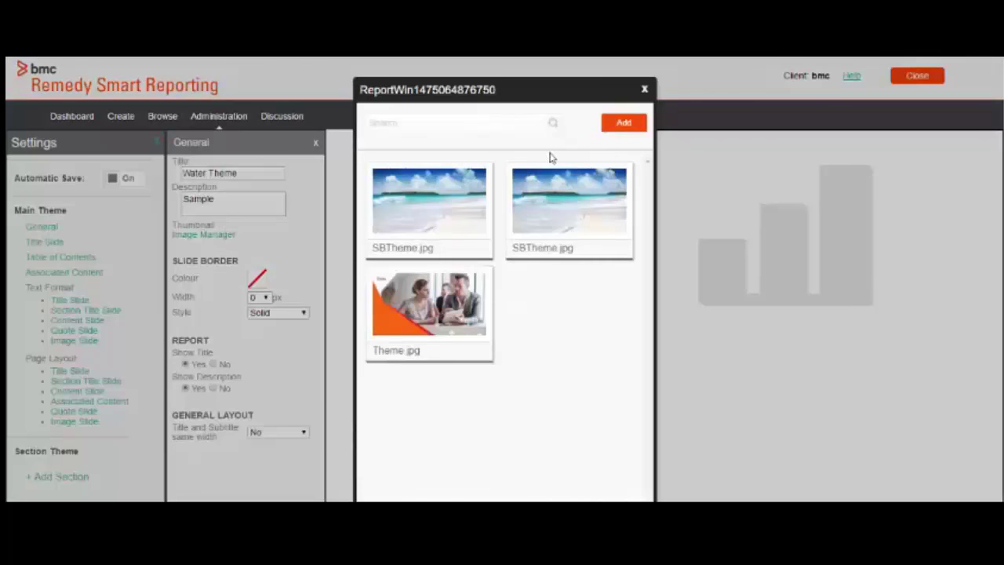
pyautogui.click(418, 210)
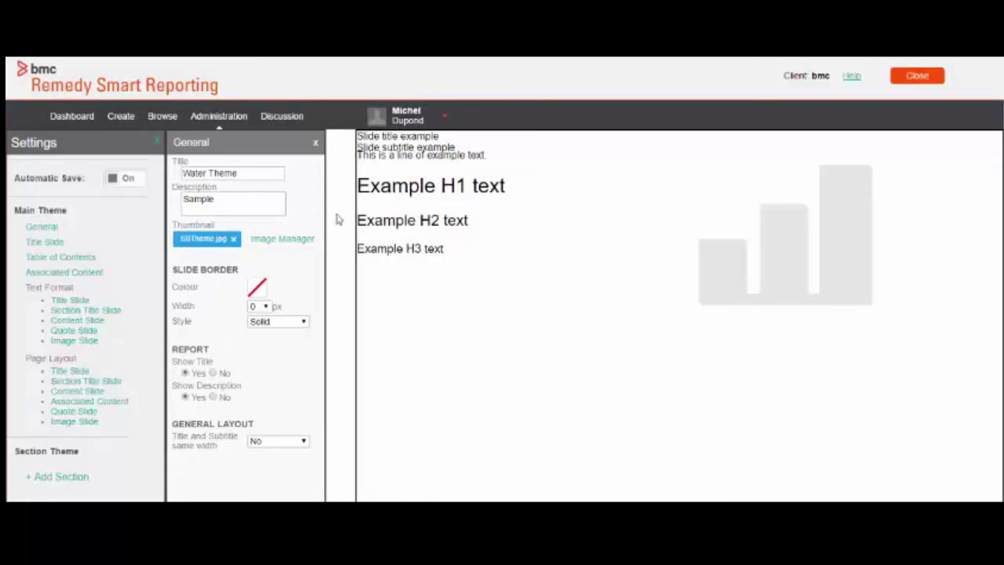
pyautogui.click(212, 373)
pyautogui.click(212, 397)
# Upload SBIMG.jpg as the title slide background through Image Manager
pyautogui.click(43, 244)
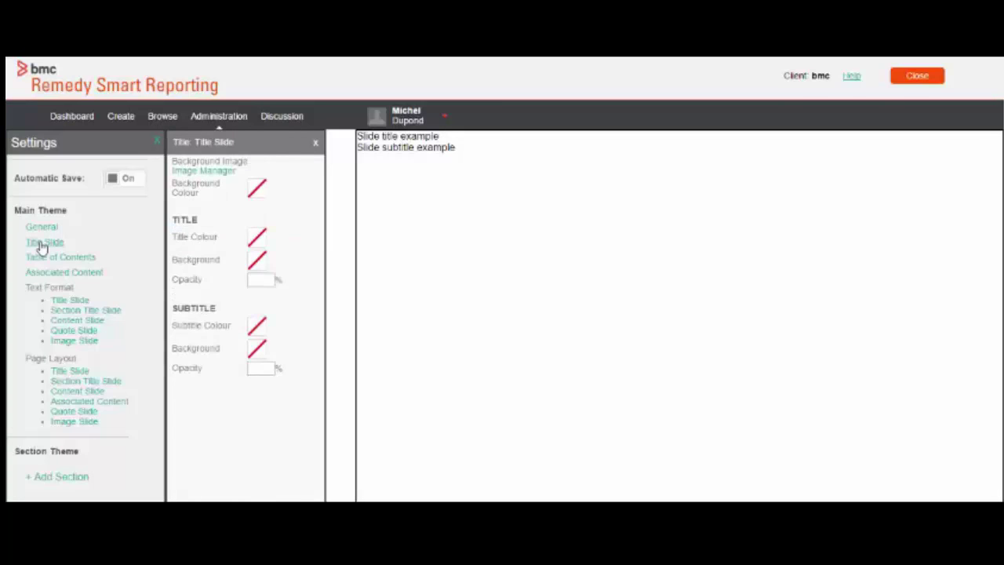
pyautogui.click(192, 172)
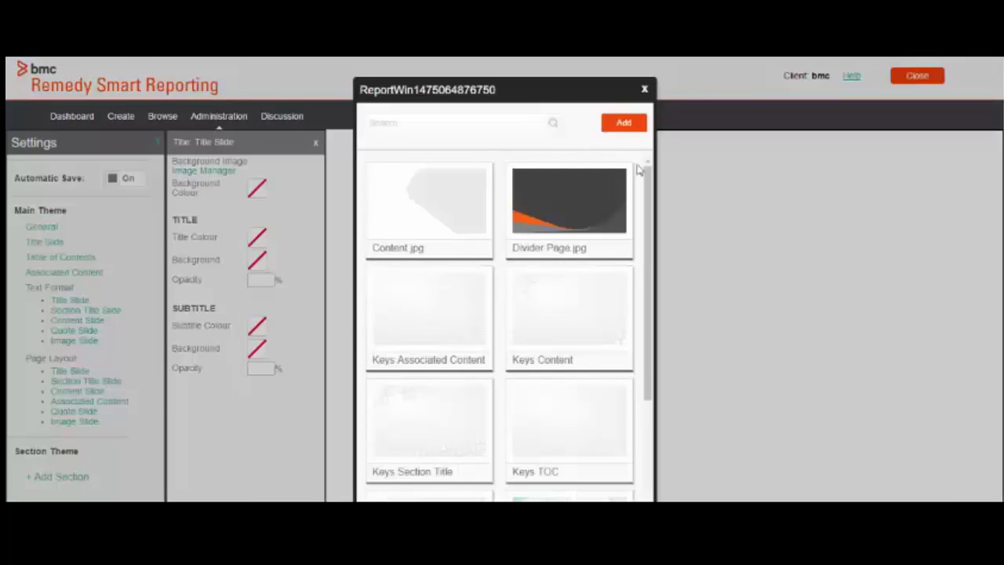
pyautogui.click(621, 127)
# Colour the title slide's title orange and its subtitle blue
pyautogui.click(149, 273)
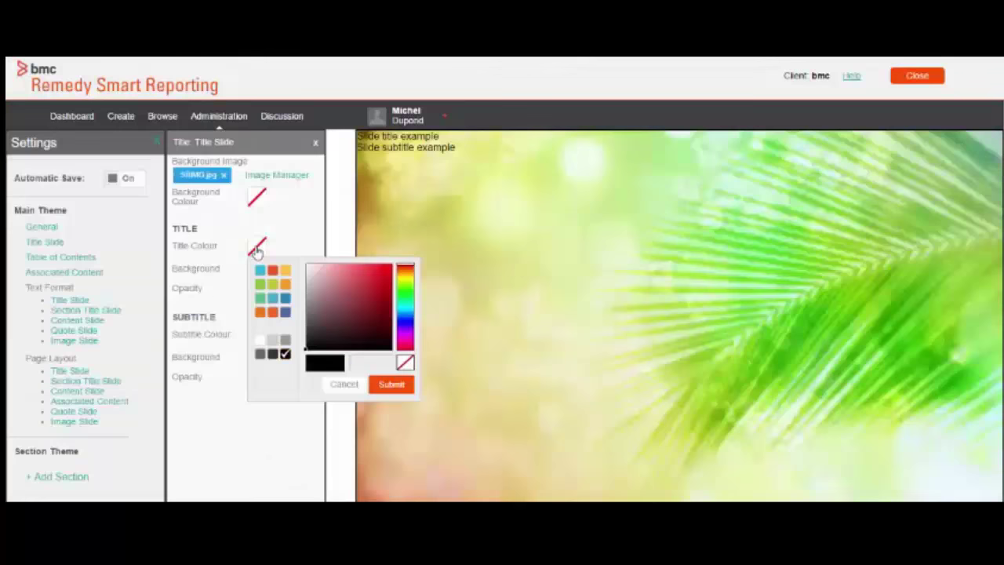
pyautogui.click(272, 312)
pyautogui.click(259, 335)
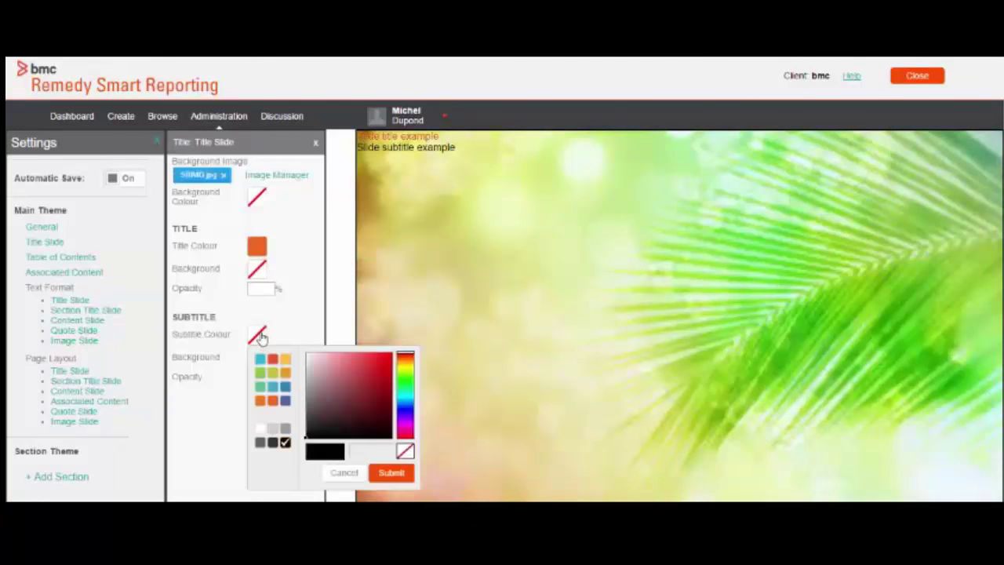
pyautogui.click(285, 390)
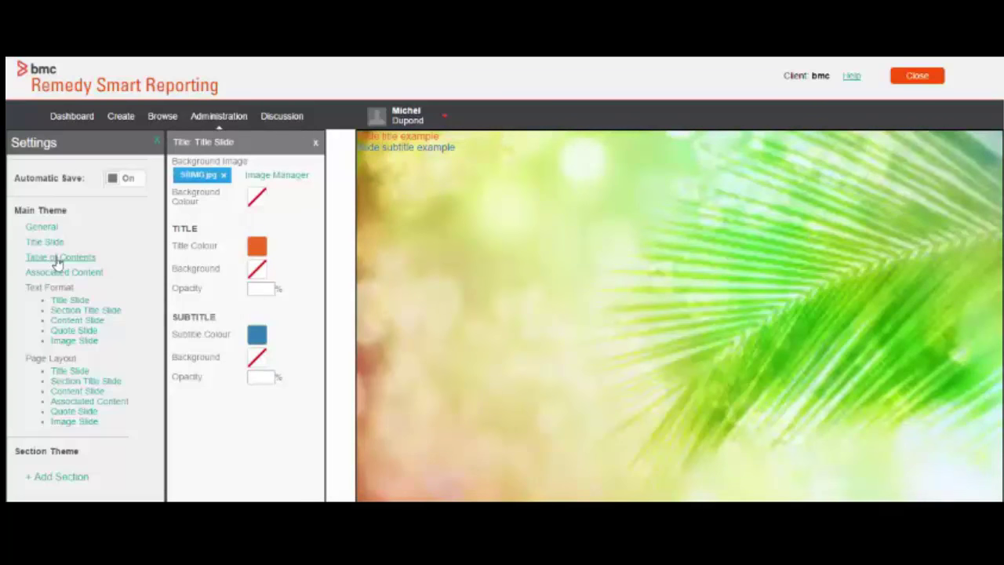
# Set SBIMG1.jpg as the table-of-contents background image
pyautogui.click(57, 259)
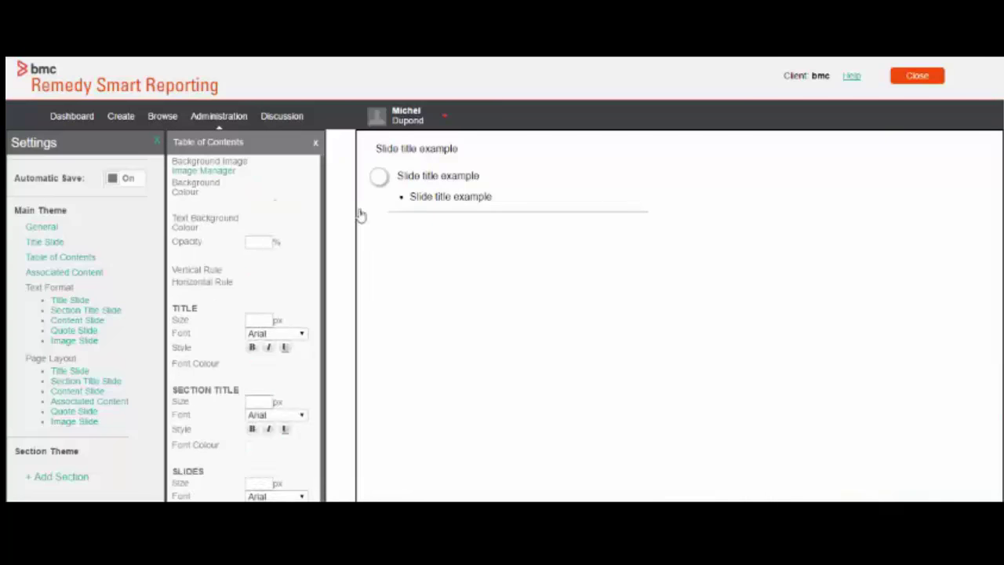
pyautogui.click(208, 171)
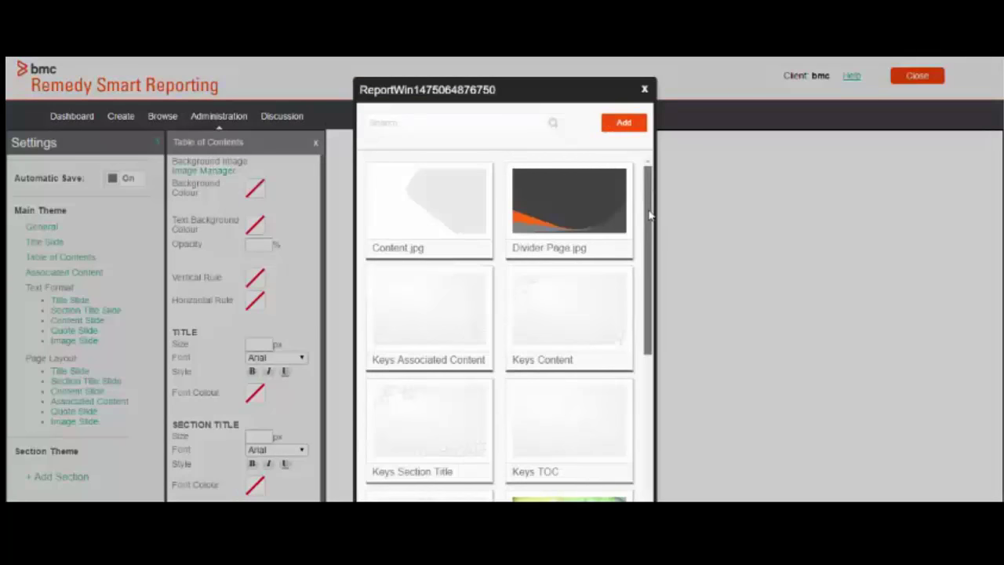
pyautogui.moveTo(650, 214); pyautogui.dragTo(667, 345)
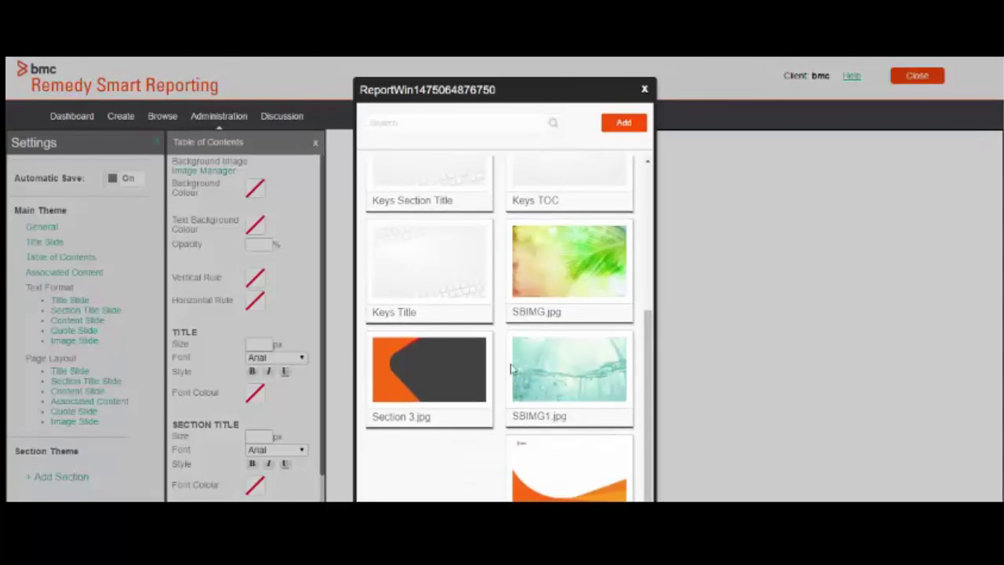
pyautogui.click(562, 360)
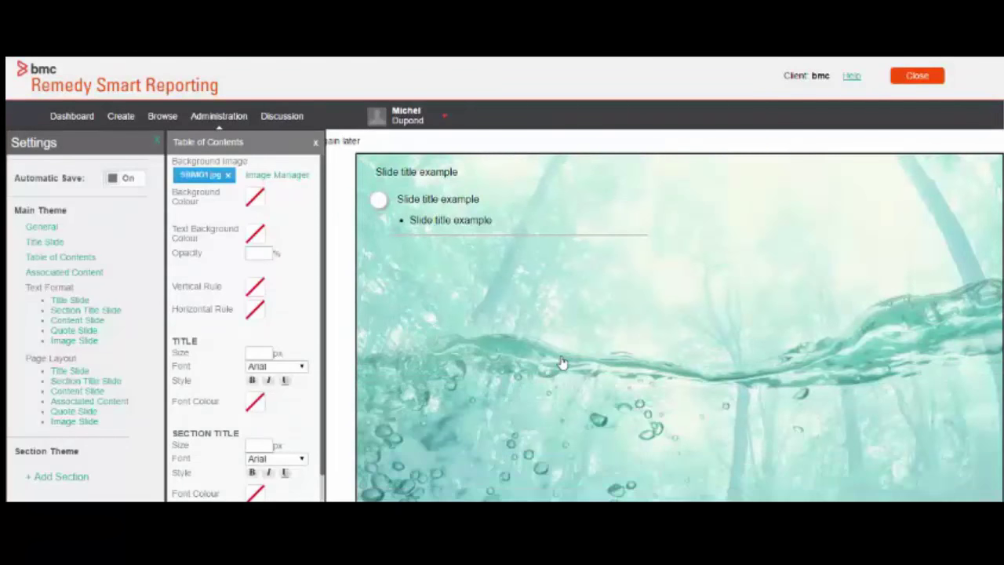
# Make the table-of-contents title 48px and green, adjusting the section title size
pyautogui.click(261, 352)
pyautogui.write('48')
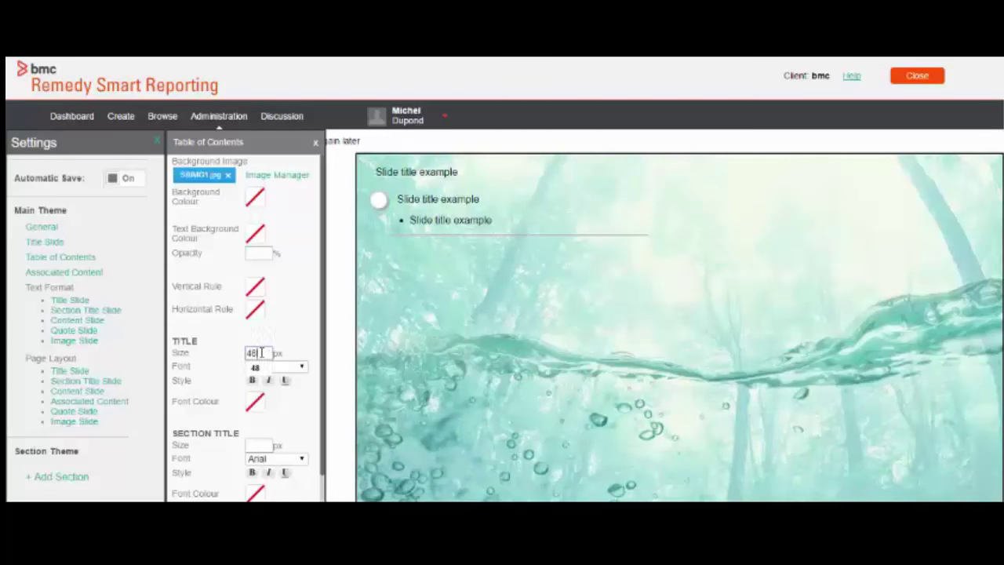
pyautogui.click(252, 381)
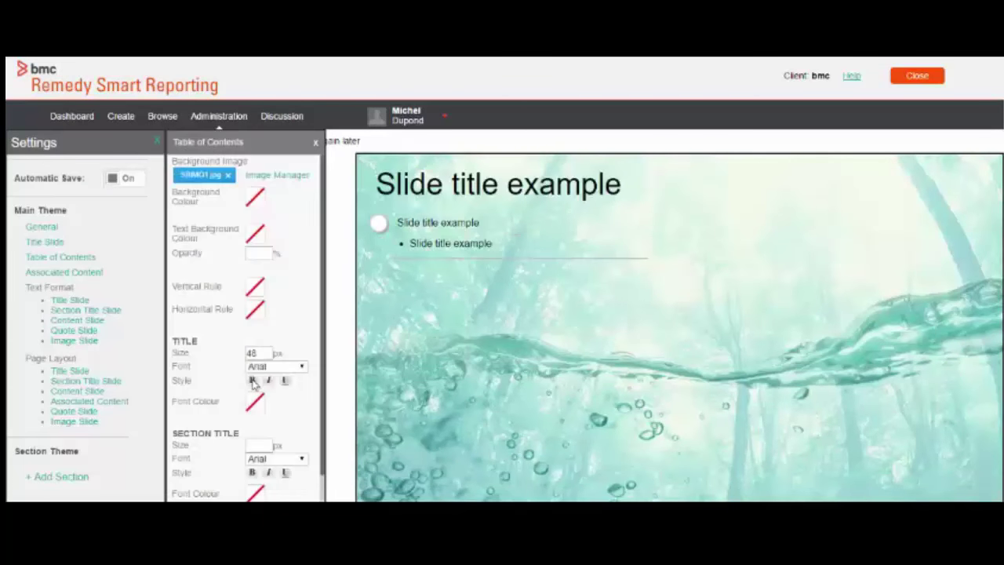
pyautogui.click(258, 444)
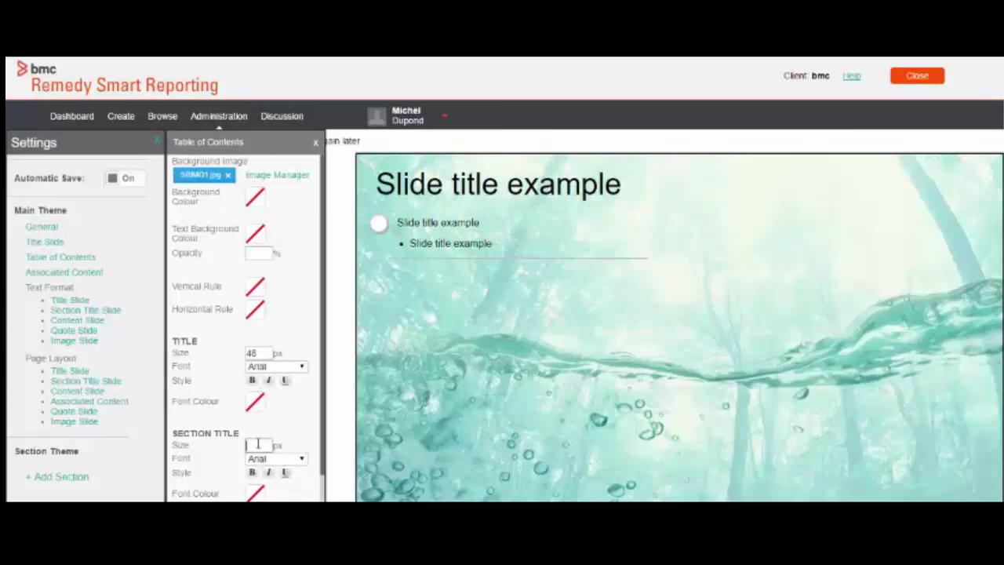
pyautogui.click(255, 403)
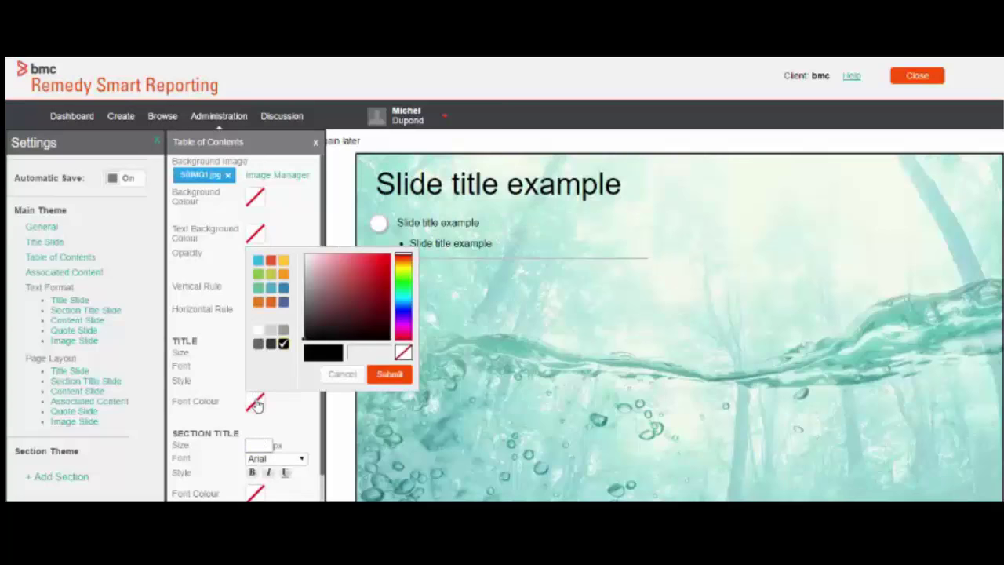
pyautogui.click(260, 291)
pyautogui.click(259, 400)
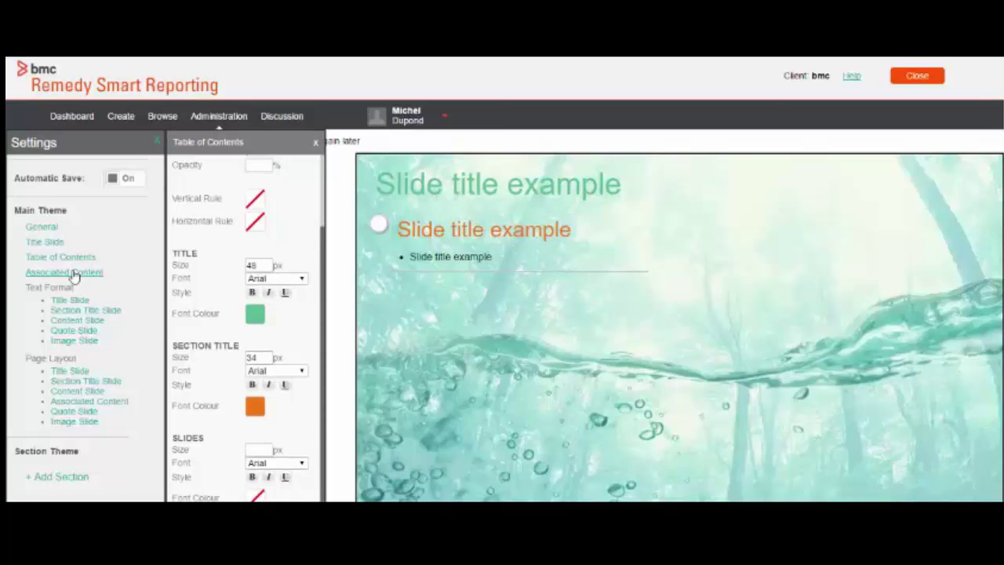
pyautogui.click(74, 276)
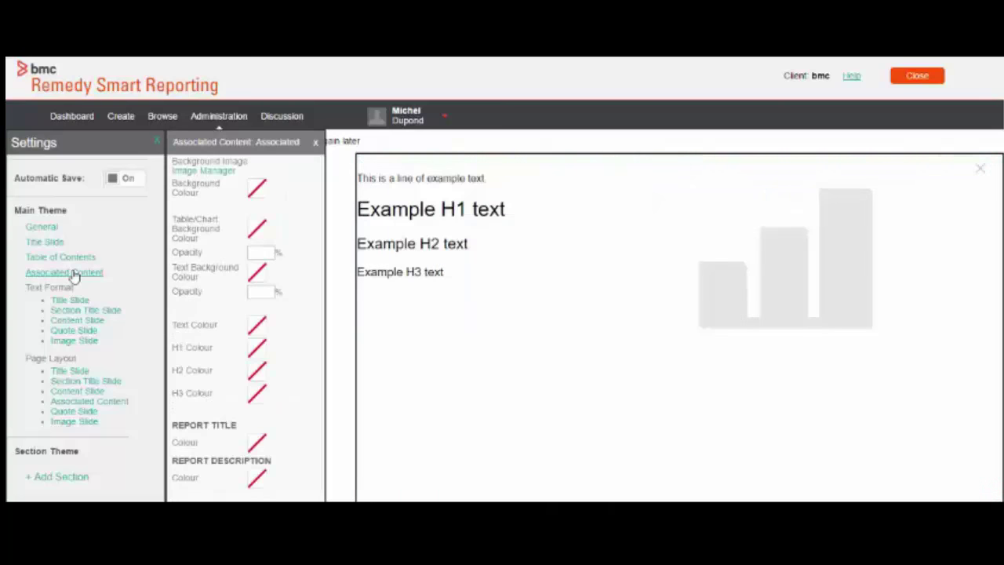
# Pick SBIMG.jpg from Image Manager as the associated content background
pyautogui.click(212, 171)
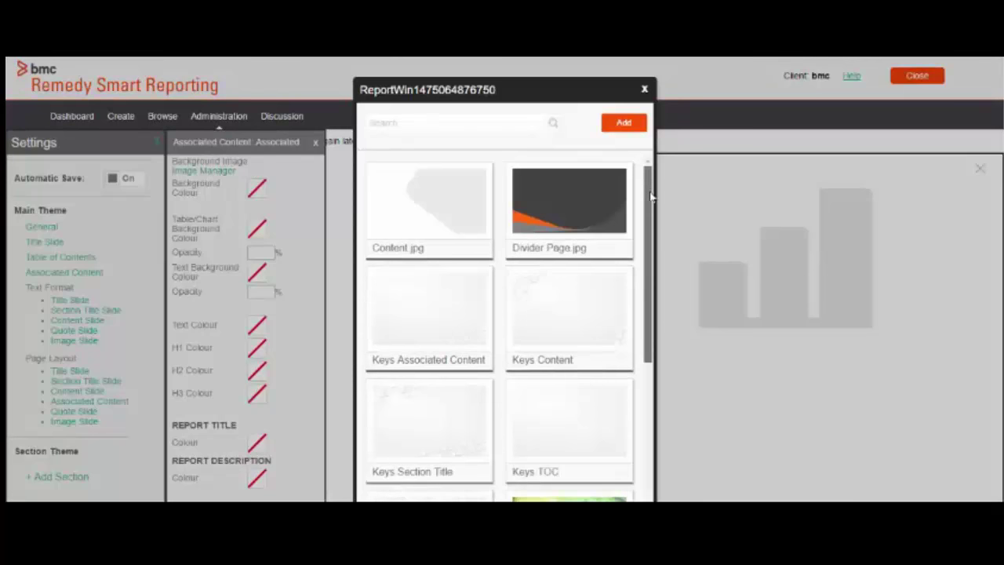
pyautogui.moveTo(650, 193); pyautogui.dragTo(678, 335)
pyautogui.moveTo(568, 266)
pyautogui.click(577, 264)
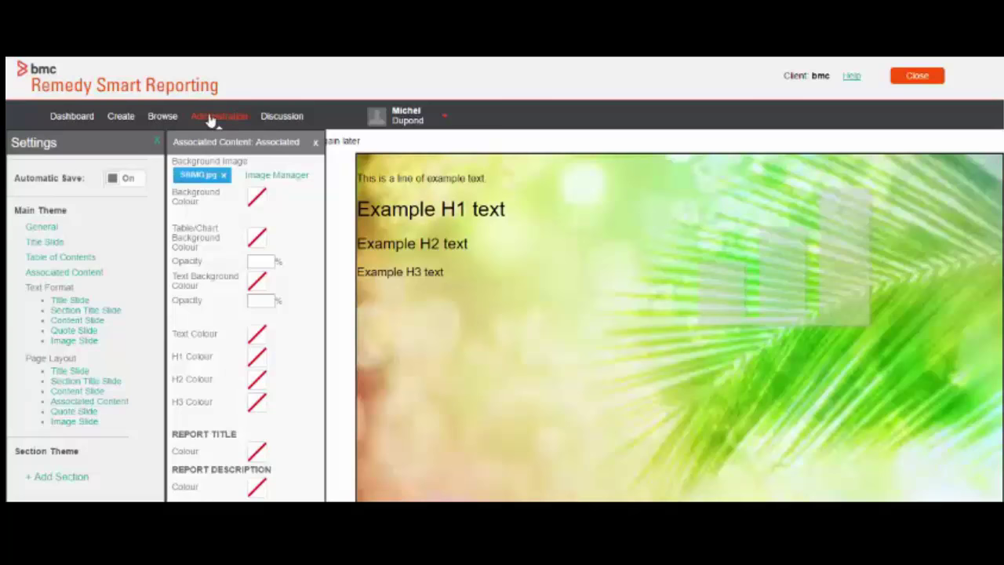
# Check that Water Theme is listed under Storyboard Themes in the Admin Console
pyautogui.click(211, 117)
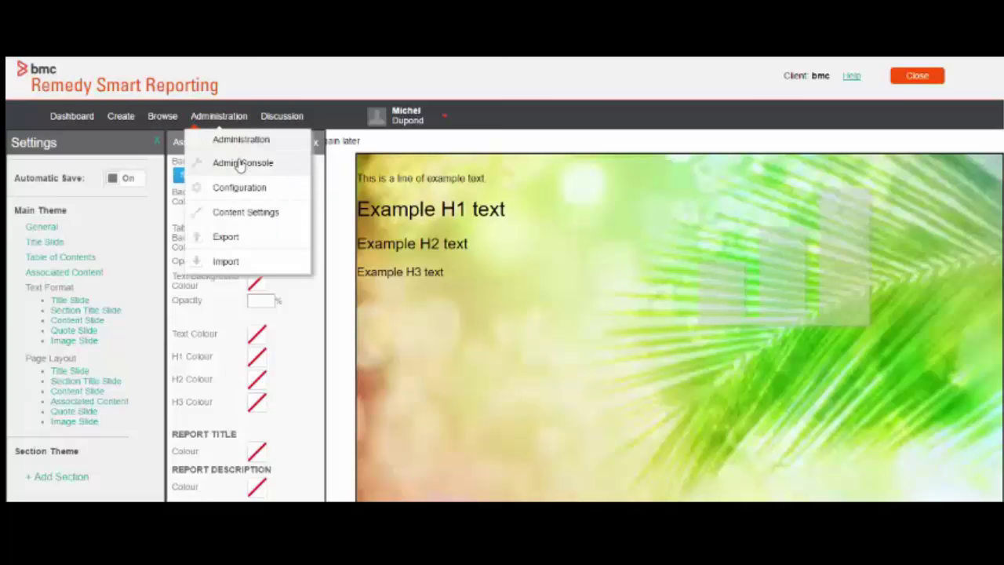
pyautogui.click(240, 162)
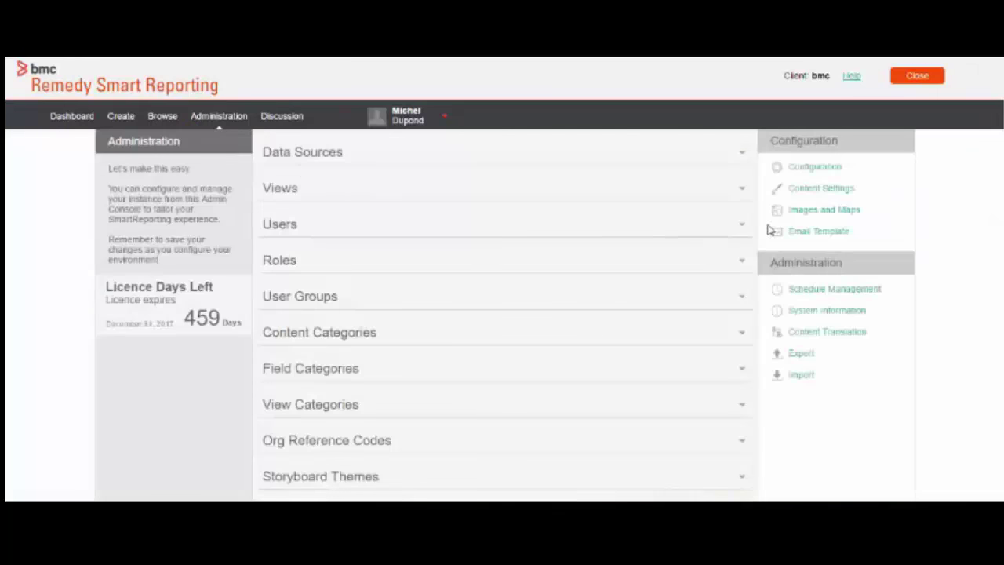
pyautogui.scroll(-3, 502, 314)
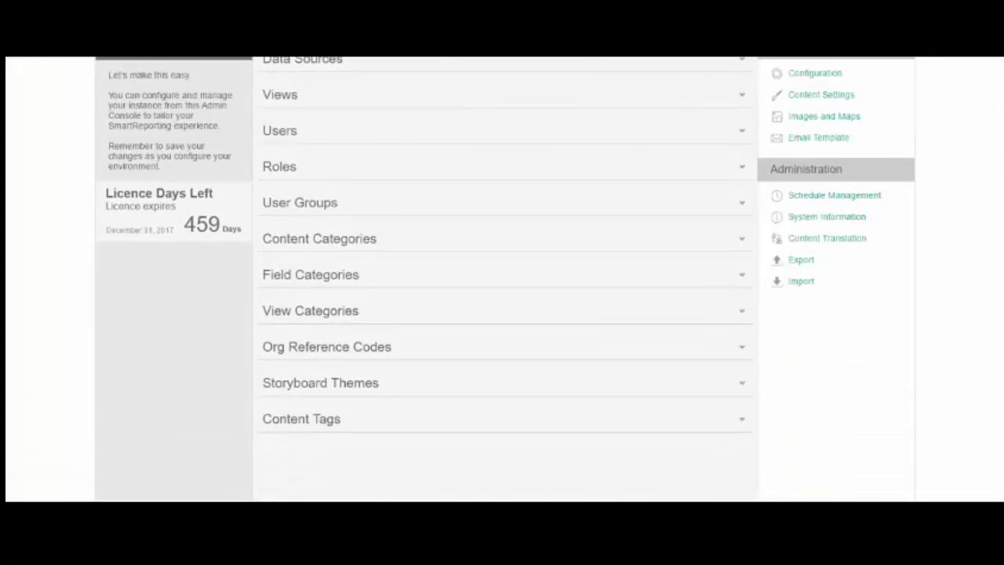
pyautogui.click(299, 384)
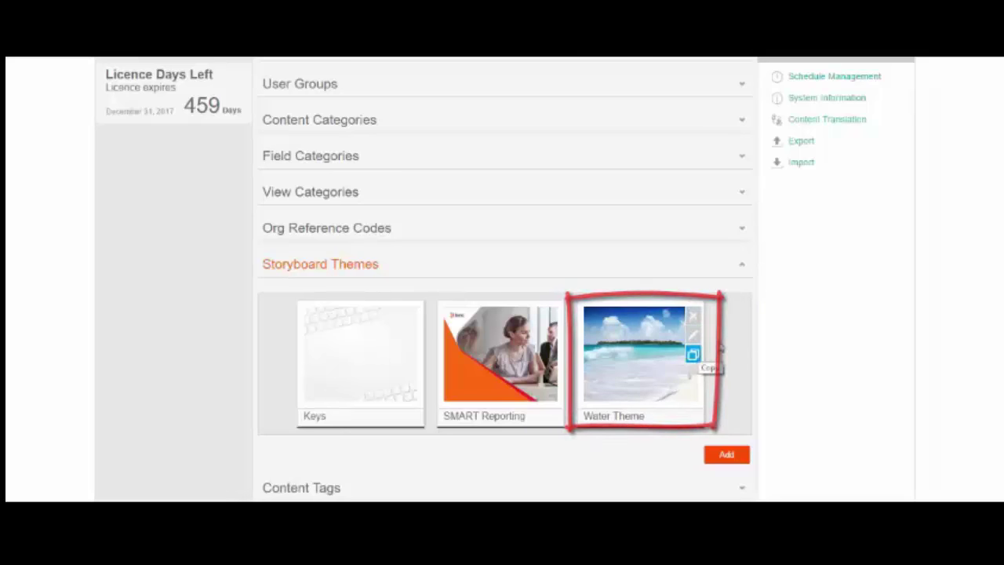
pyautogui.scroll(5, 993, 197)
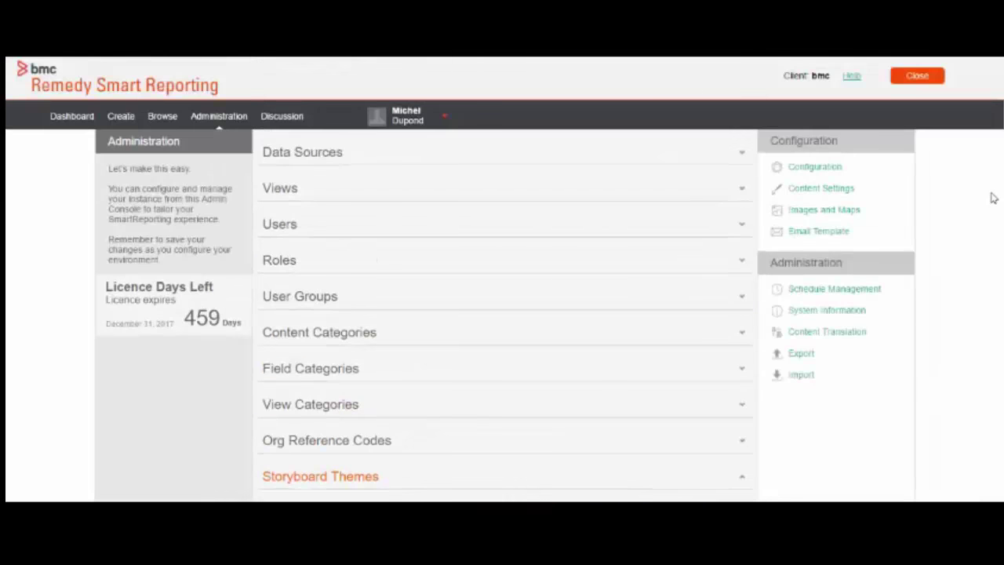
pyautogui.click(131, 118)
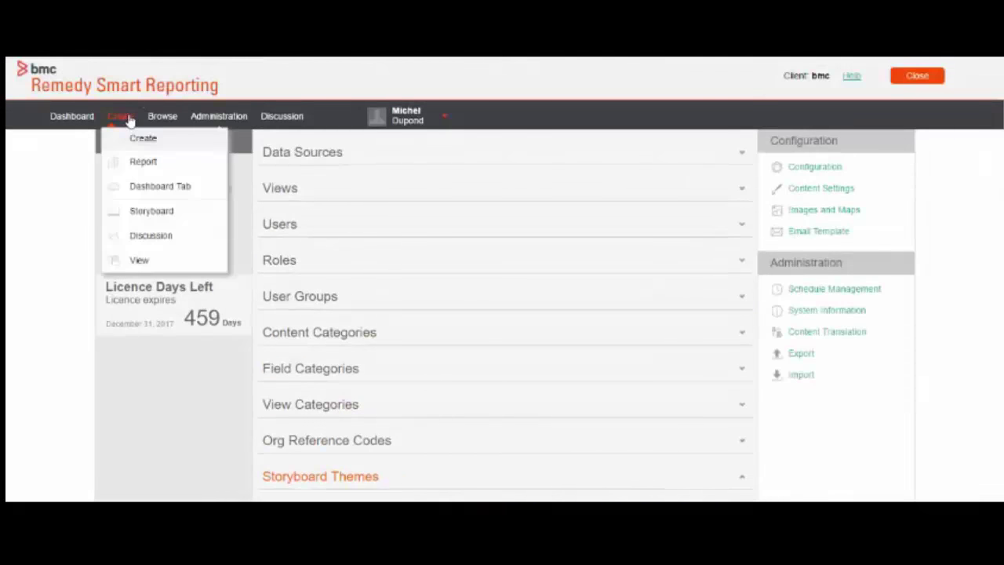
# Create a new storyboard and confirm Water Theme appears in its Theme list
pyautogui.click(146, 210)
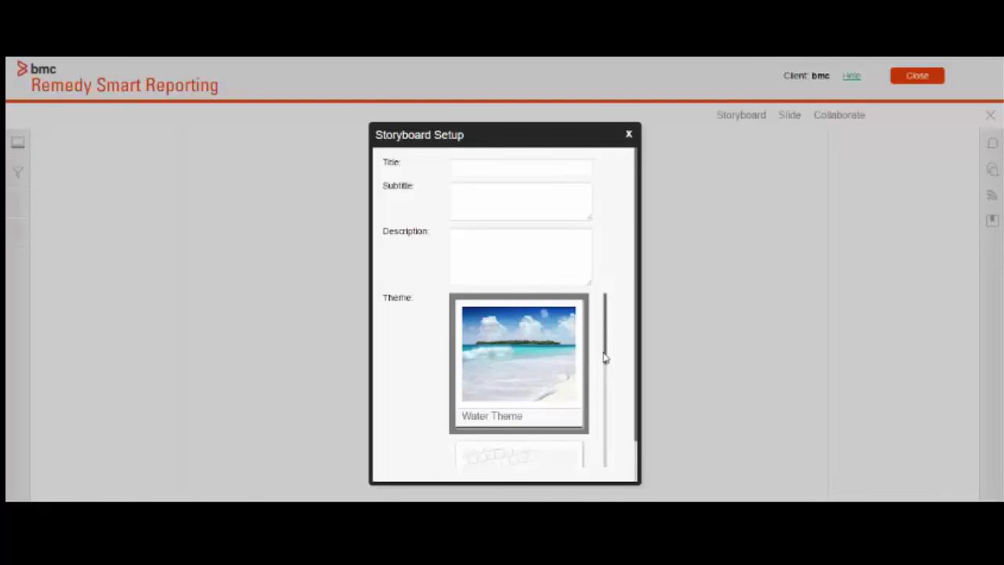
pyautogui.moveTo(604, 357)
pyautogui.mouseDown()
pyautogui.moveTo(615, 475)
pyautogui.moveTo(632, 492)
pyautogui.mouseUp()
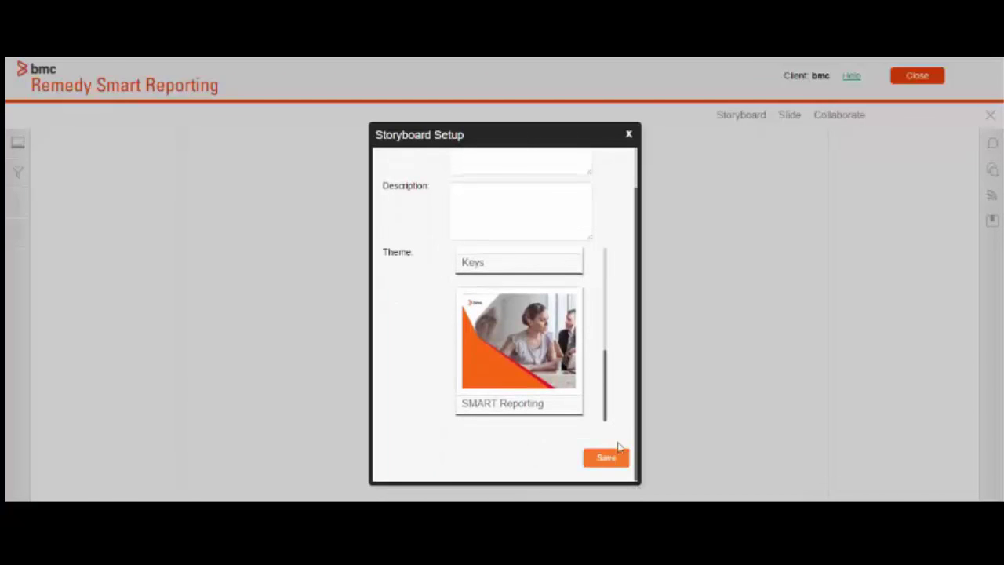
pyautogui.moveTo(635, 439); pyautogui.dragTo(636, 329)
pyautogui.click(507, 170)
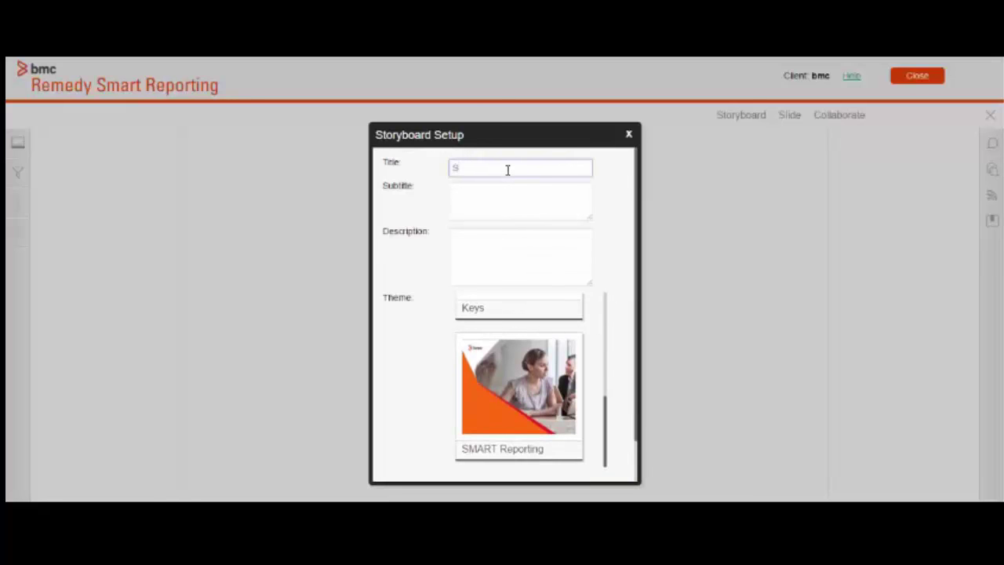